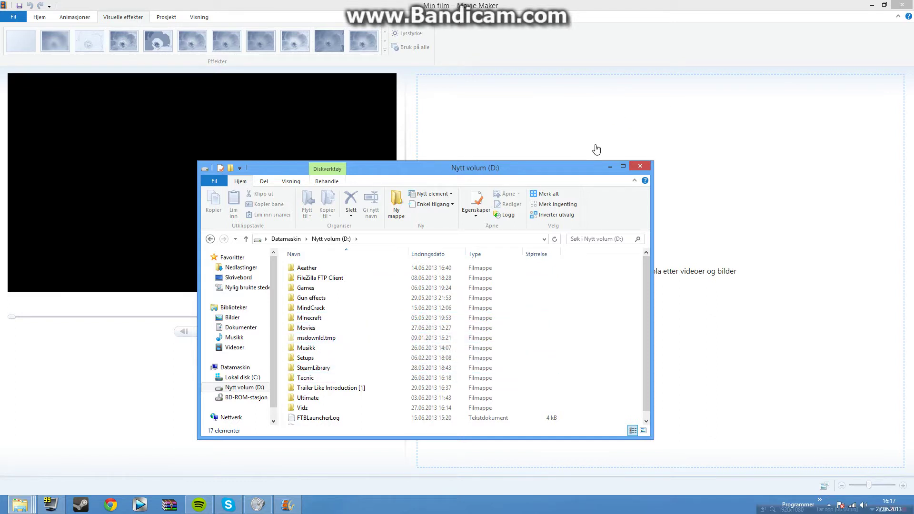
# Move the drive D window and navigate to the D:\Movies\Smash folder
pyautogui.moveTo(582, 172); pyautogui.dragTo(554, 236)
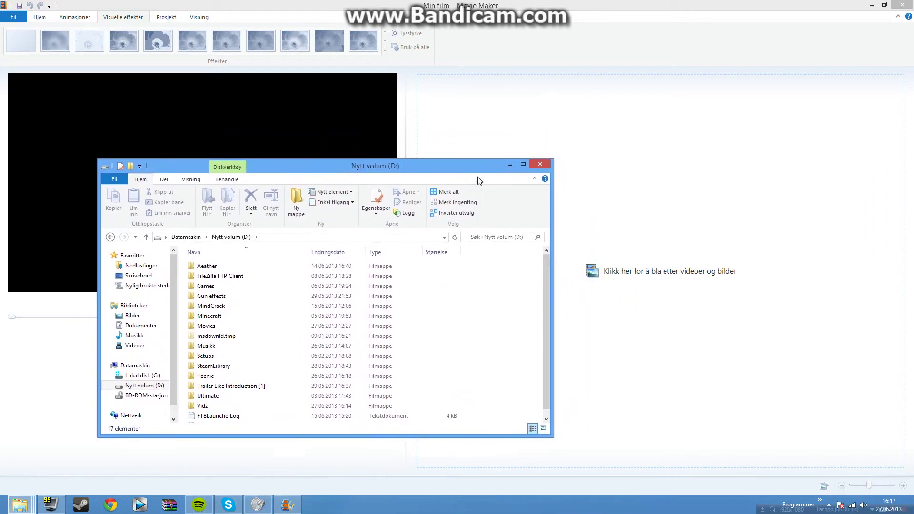
pyautogui.moveTo(555, 216); pyautogui.dragTo(472, 188)
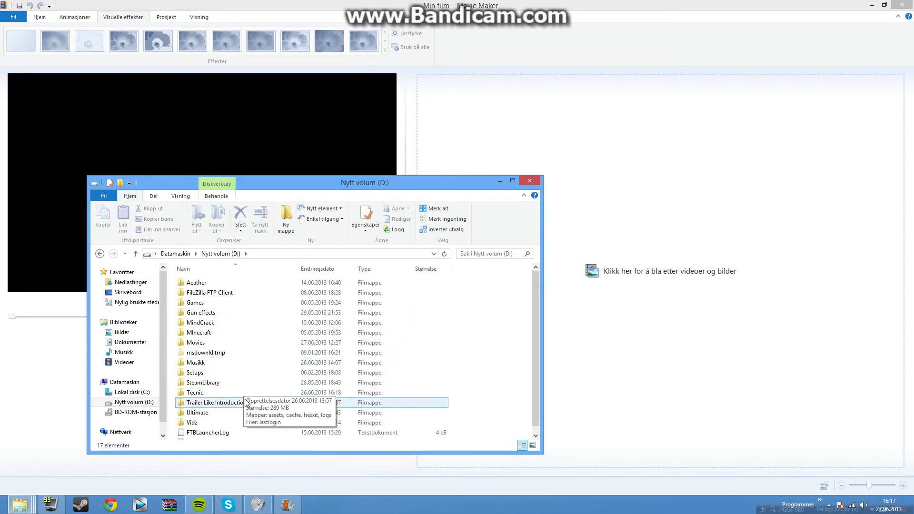
pyautogui.doubleClick(199, 423)
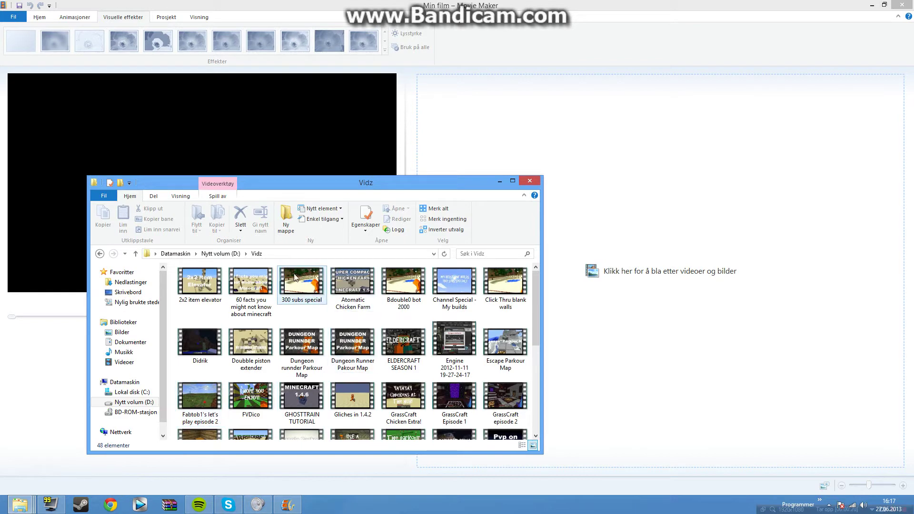
pyautogui.click(227, 253)
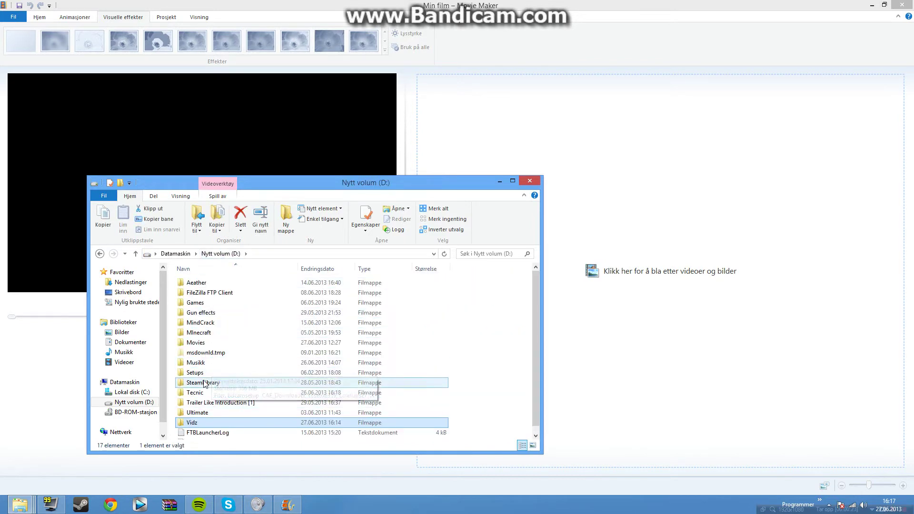
pyautogui.doubleClick(212, 342)
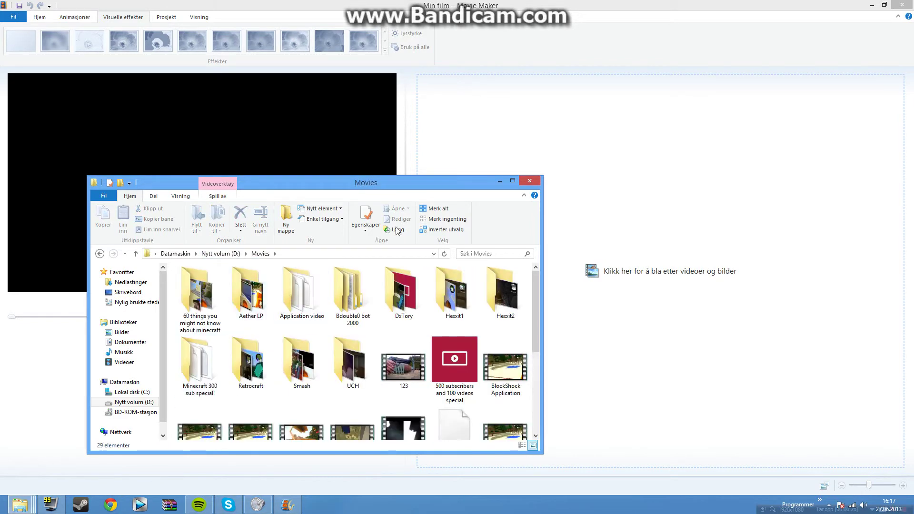
pyautogui.moveTo(409, 189); pyautogui.dragTo(361, 181)
pyautogui.scroll(-3, 379, 379)
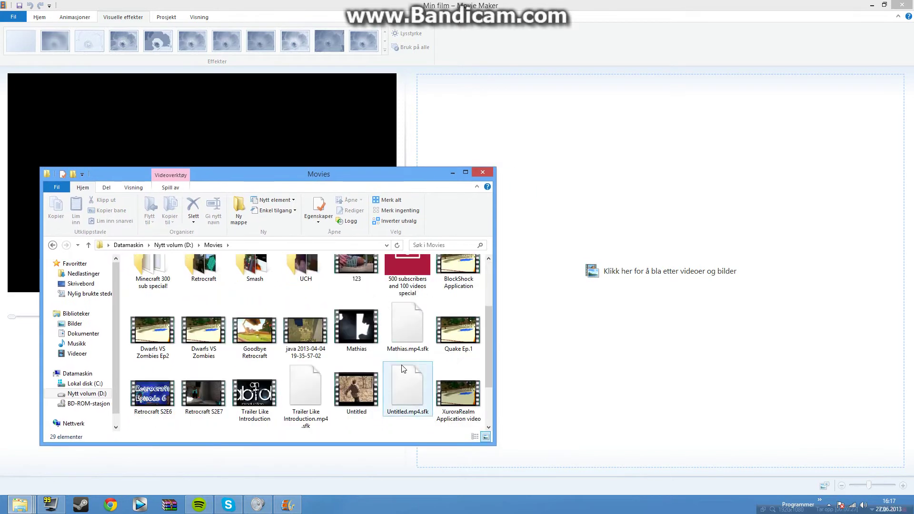
pyautogui.scroll(3, 381, 369)
pyautogui.doubleClick(267, 366)
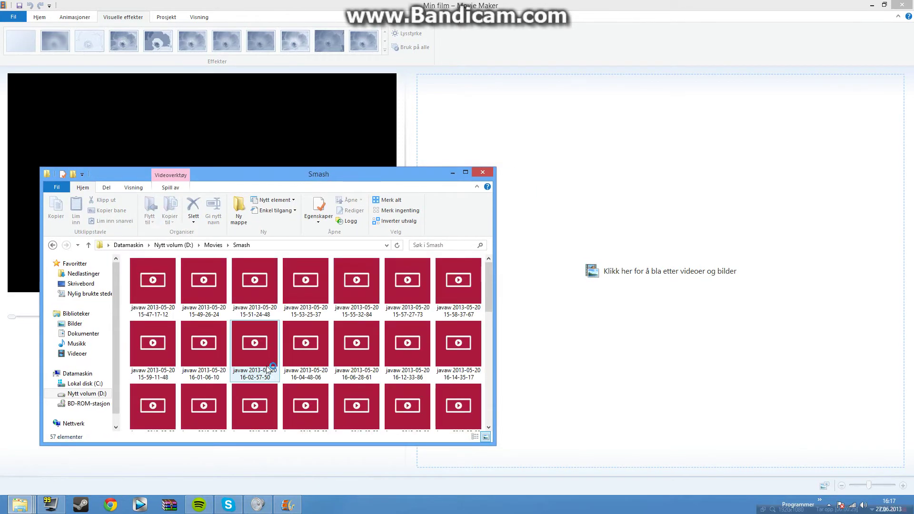
# Select three Smash videos and drag them onto the Movie Maker storyboard
pyautogui.moveTo(130, 261); pyautogui.dragTo(276, 323)
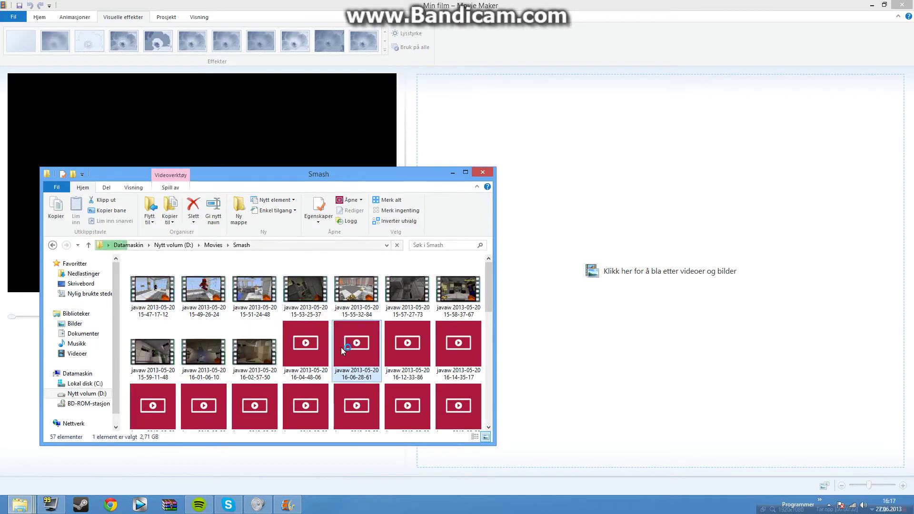
pyautogui.click(259, 377)
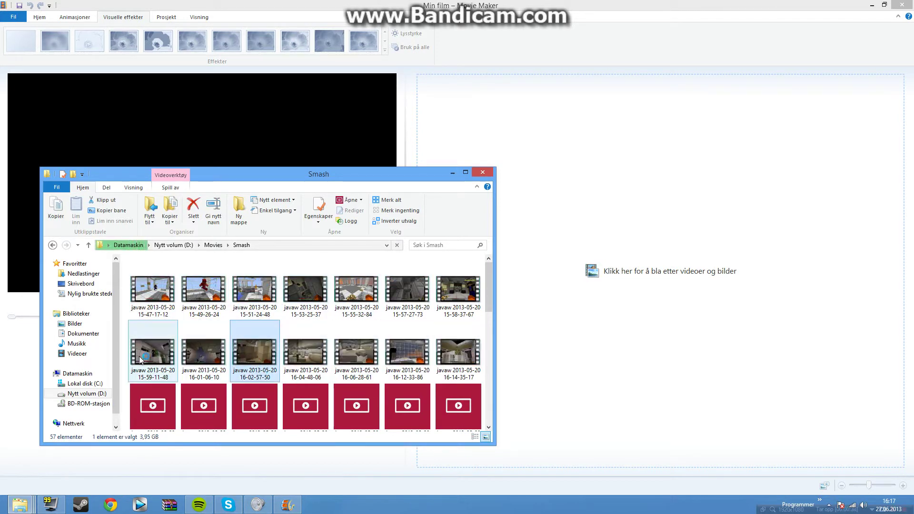
pyautogui.moveTo(128, 358); pyautogui.dragTo(143, 358)
pyautogui.moveTo(307, 329)
pyautogui.mouseDown()
pyautogui.moveTo(164, 350)
pyautogui.moveTo(469, 138)
pyautogui.mouseUp()
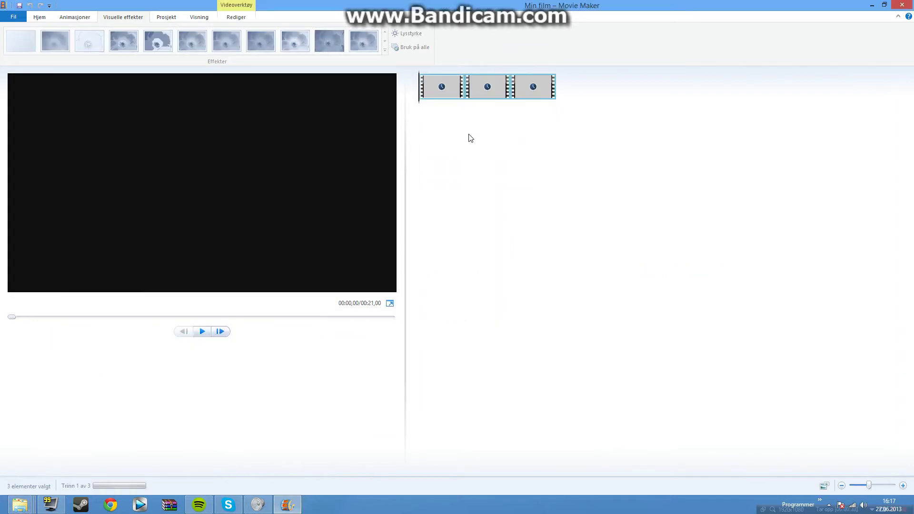
# Keep one Minecraft clip, preview it, and place the playhead at 00:04,23
pyautogui.click(532, 91)
pyautogui.click(481, 94)
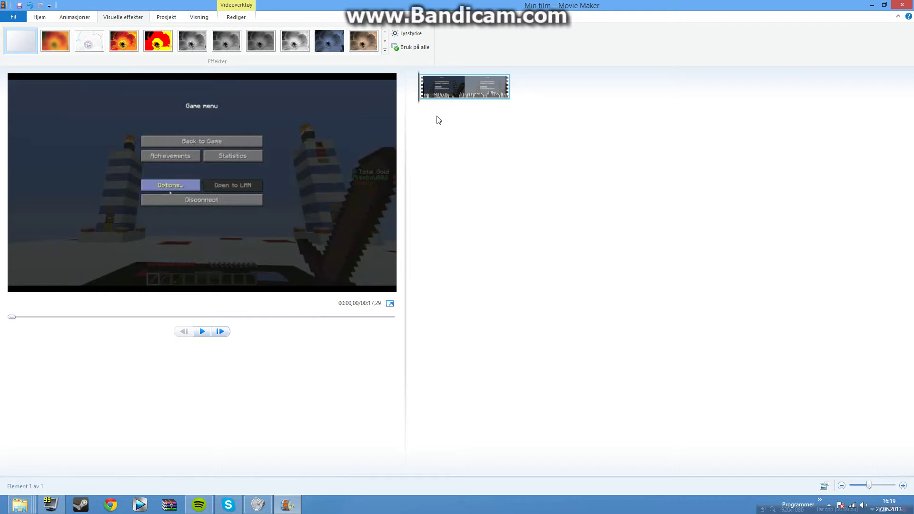
pyautogui.moveTo(419, 105); pyautogui.dragTo(442, 104)
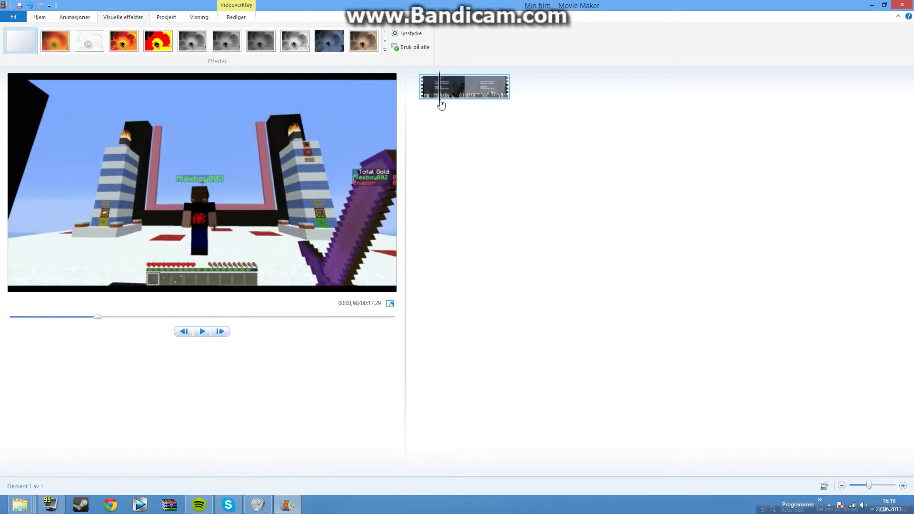
pyautogui.click(202, 331)
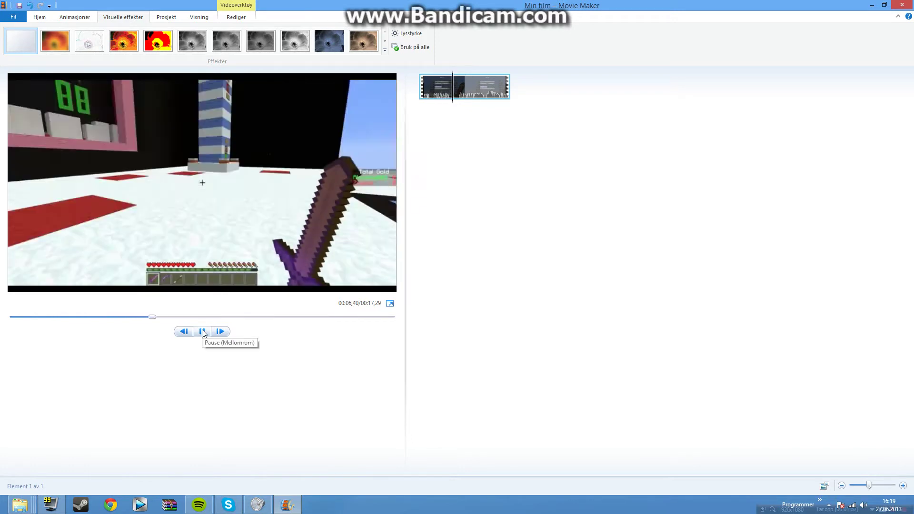
pyautogui.click(203, 333)
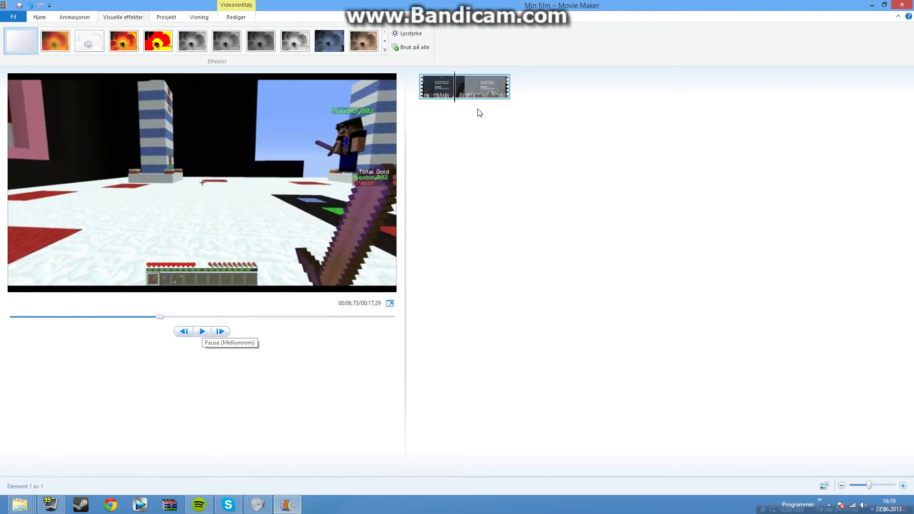
pyautogui.press('Home')
pyautogui.click(442, 105)
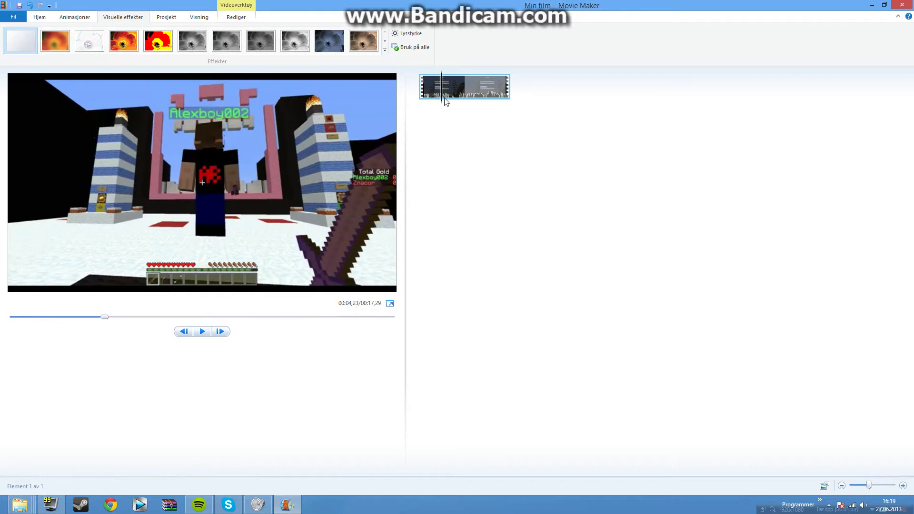
# Set the clip's end point (Angi sluttpunkt) at 4.23 seconds and return to the start
pyautogui.rightClick(448, 98)
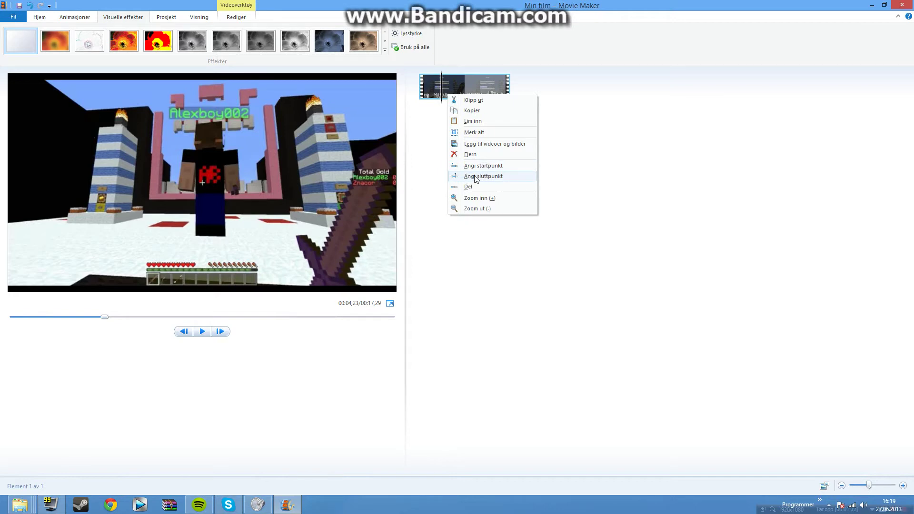
pyautogui.click(476, 179)
pyautogui.click(414, 116)
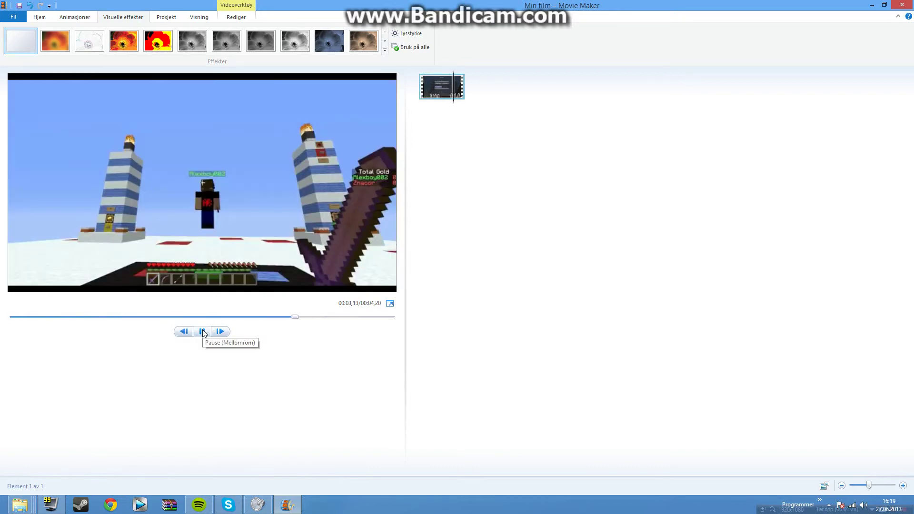
# Drag the Minecraft video from the Smash window onto the storyboard as a second clip
pyautogui.click(20, 505)
pyautogui.click(284, 447)
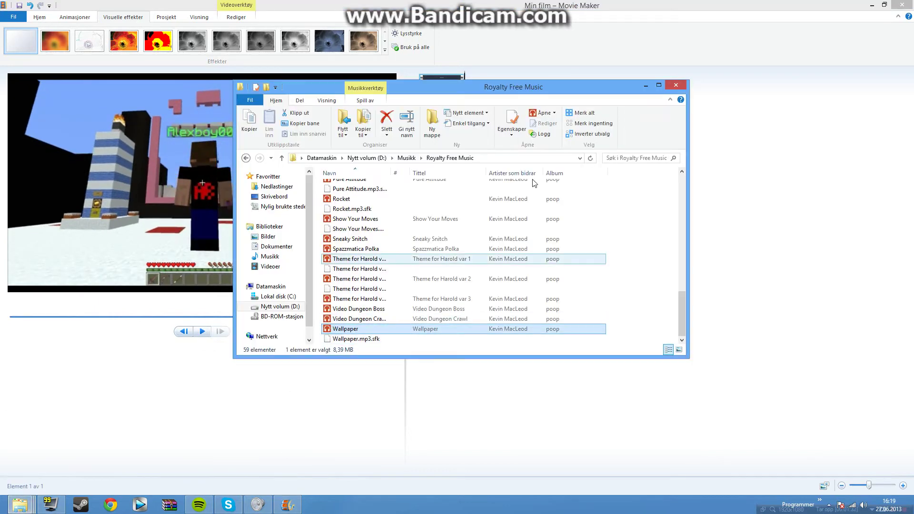
pyautogui.click(648, 85)
pyautogui.click(29, 507)
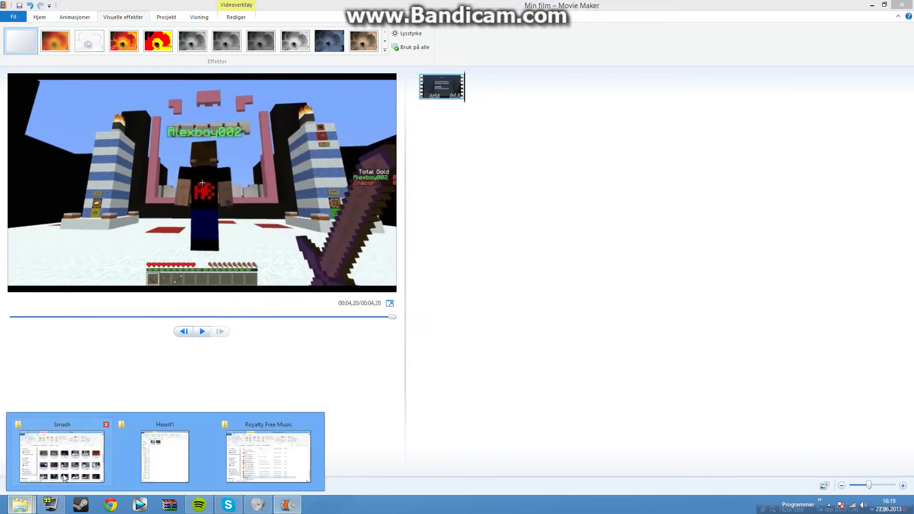
pyautogui.click(74, 460)
pyautogui.moveTo(362, 279); pyautogui.dragTo(528, 107)
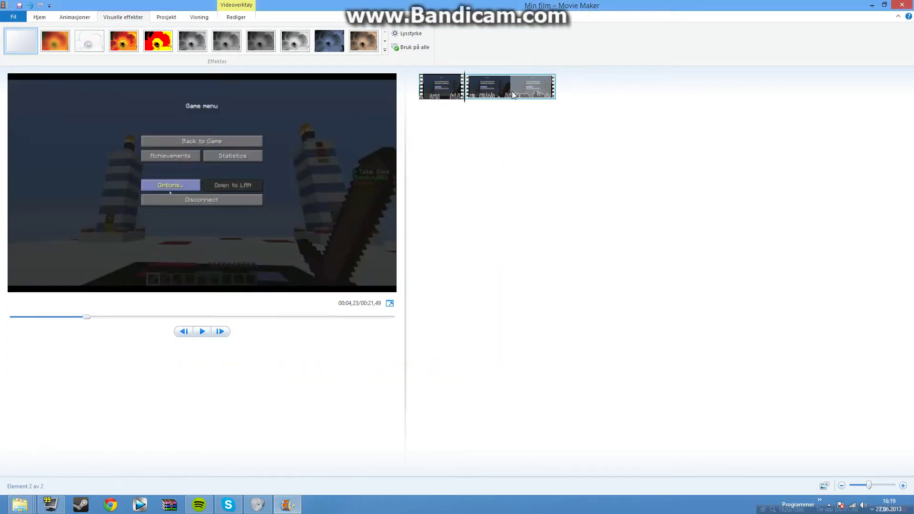
# Preview the second clip, pausing at 8.10 seconds
pyautogui.click(512, 91)
pyautogui.click(519, 101)
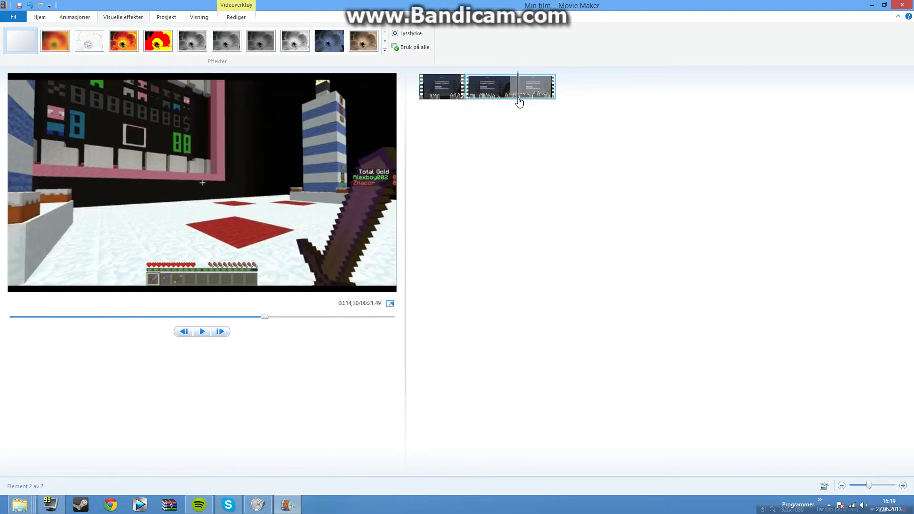
pyautogui.moveTo(519, 101)
pyautogui.mouseDown()
pyautogui.moveTo(463, 94)
pyautogui.moveTo(459, 103)
pyautogui.mouseUp()
pyautogui.click(200, 333)
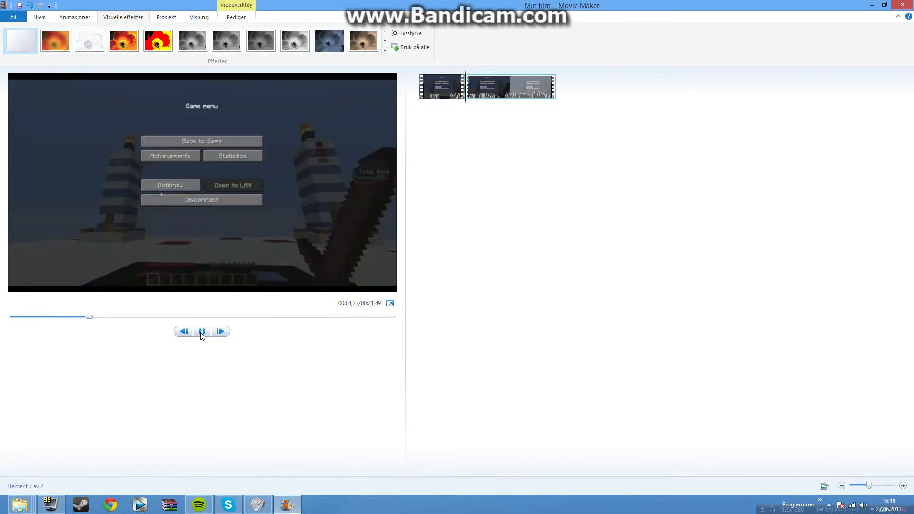
pyautogui.moveTo(466, 106); pyautogui.dragTo(502, 111)
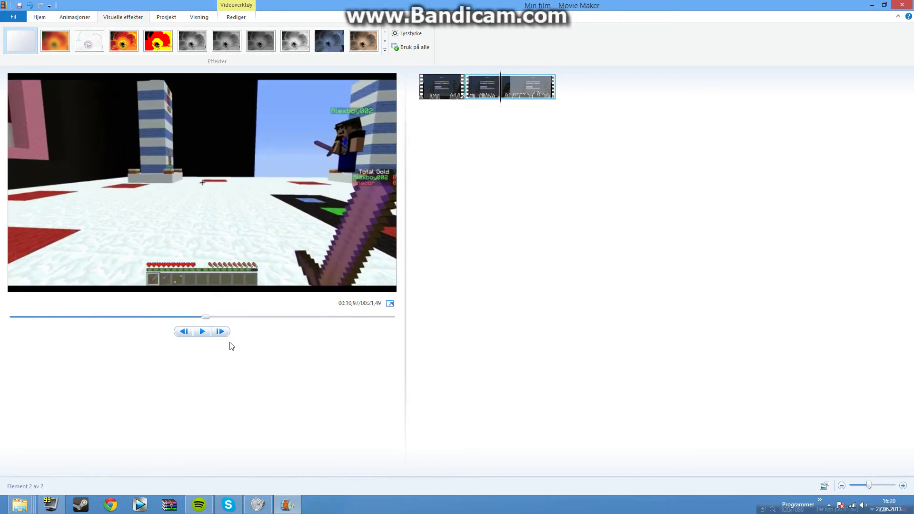
pyautogui.click(204, 331)
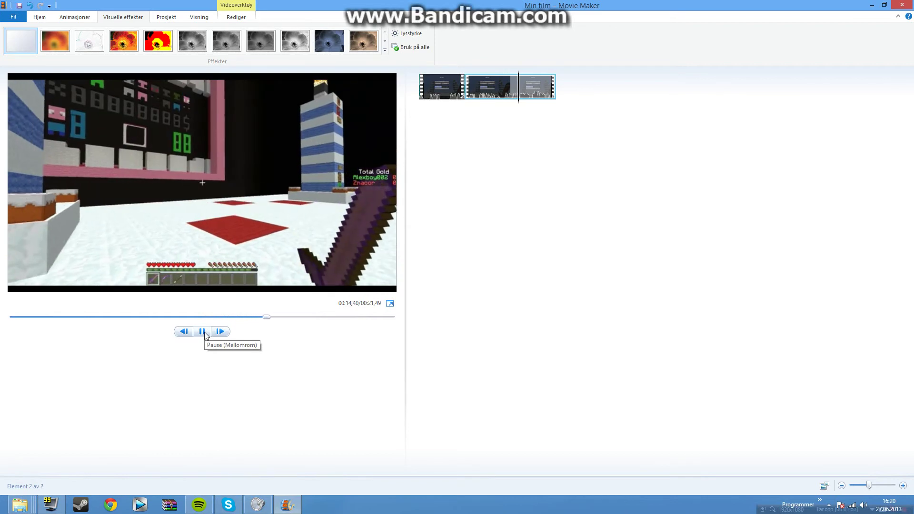
pyautogui.click(204, 331)
pyautogui.click(465, 89)
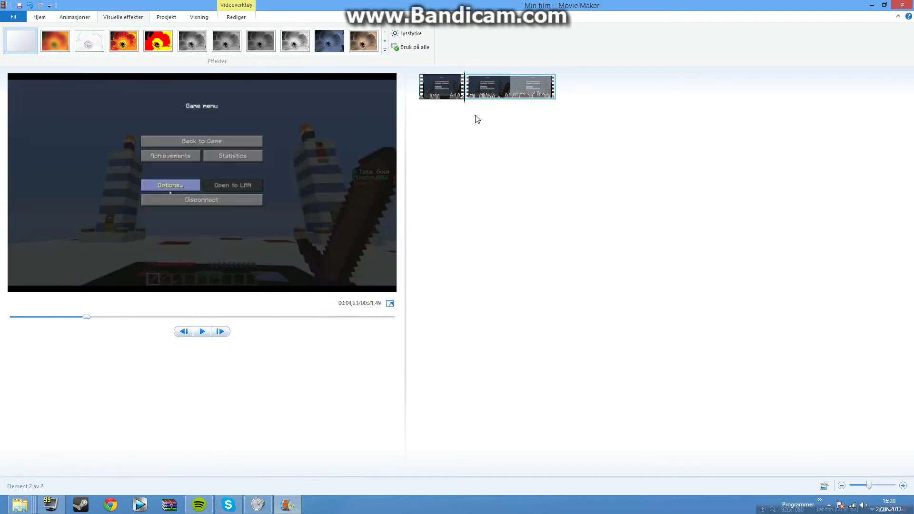
pyautogui.click(203, 331)
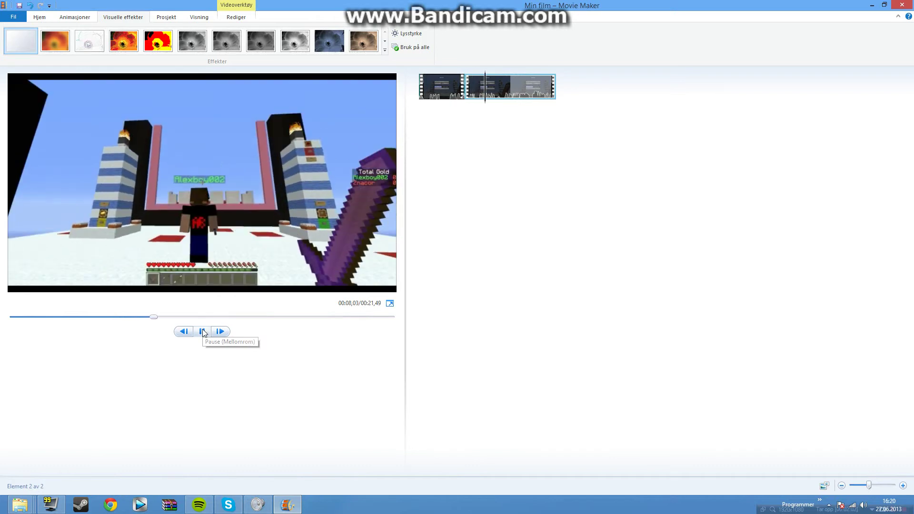
pyautogui.click(204, 332)
# Set the second clip's start point (Angi startpunkt), then re-mark its beginning
pyautogui.moveTo(496, 92)
pyautogui.rightClick(494, 83)
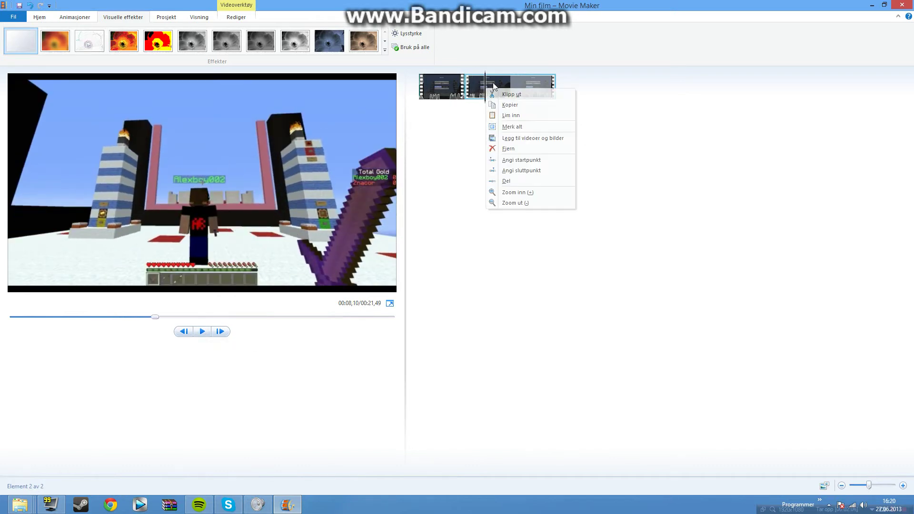
pyautogui.click(531, 154)
pyautogui.click(423, 97)
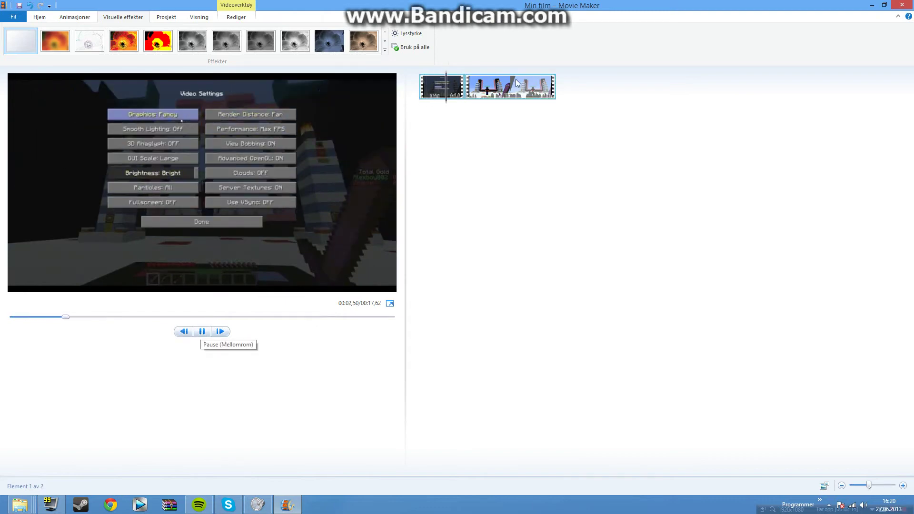
pyautogui.moveTo(512, 86)
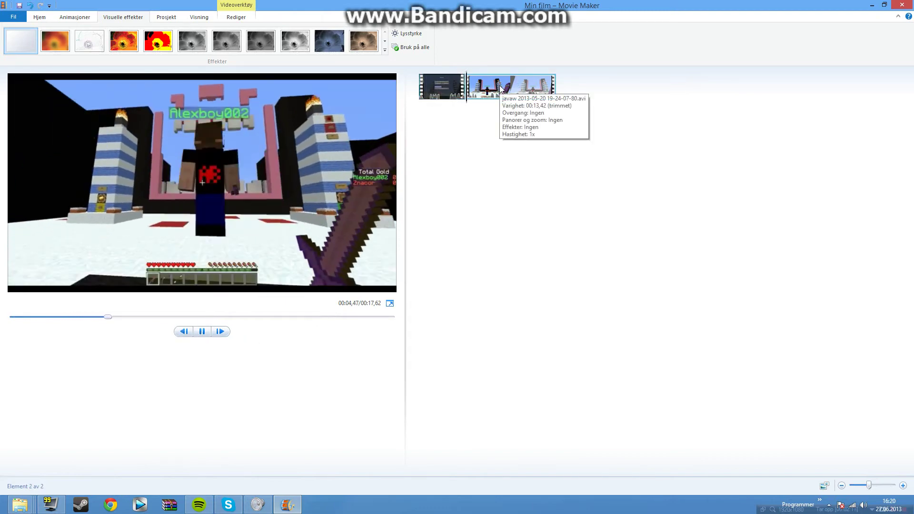
pyautogui.click(203, 333)
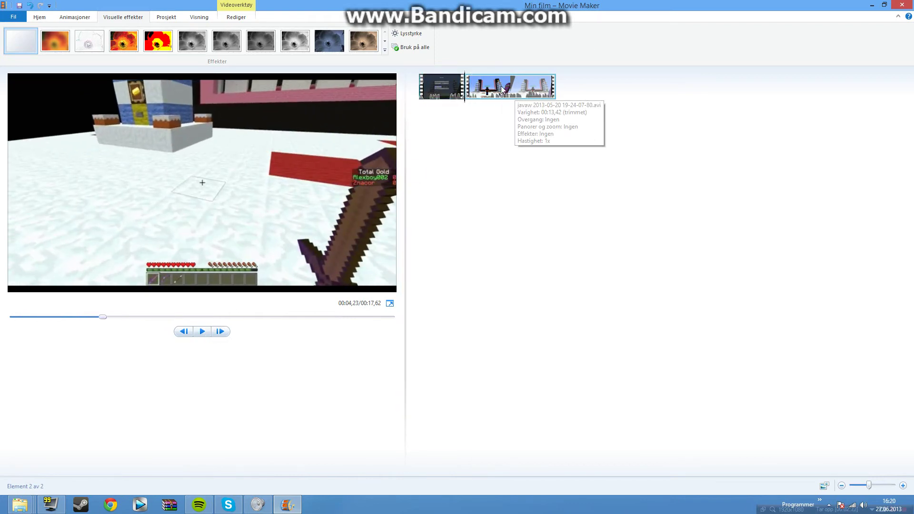
pyautogui.click(467, 92)
pyautogui.click(467, 105)
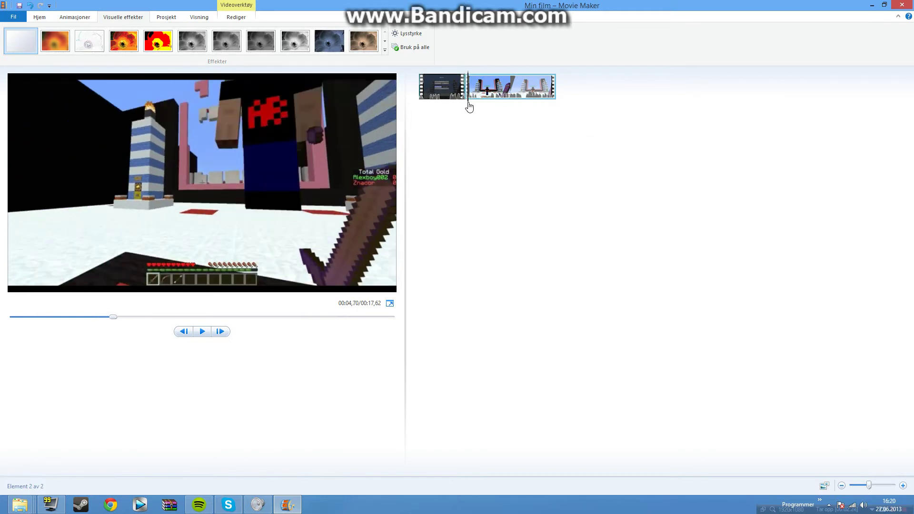
pyautogui.rightClick(478, 85)
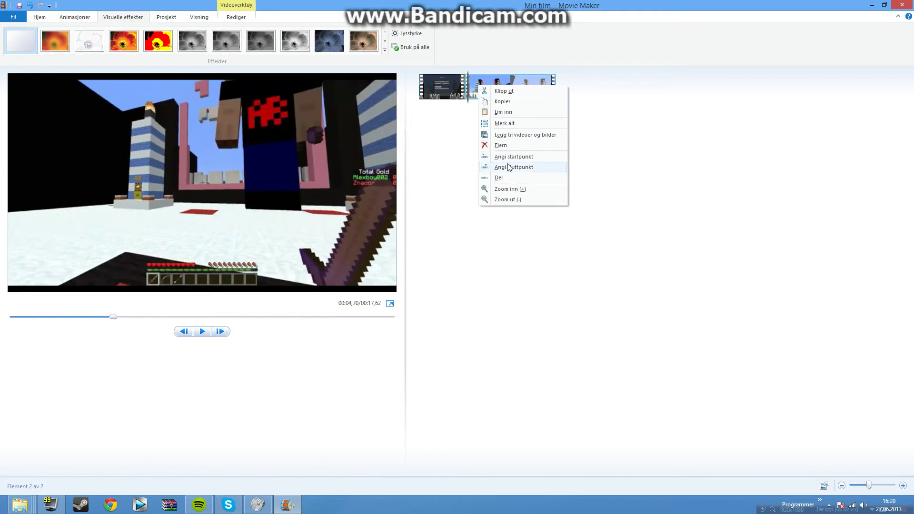
# Confirm the second clip's start point and scrub through the preview to the game menu
pyautogui.click(511, 157)
pyautogui.click(461, 91)
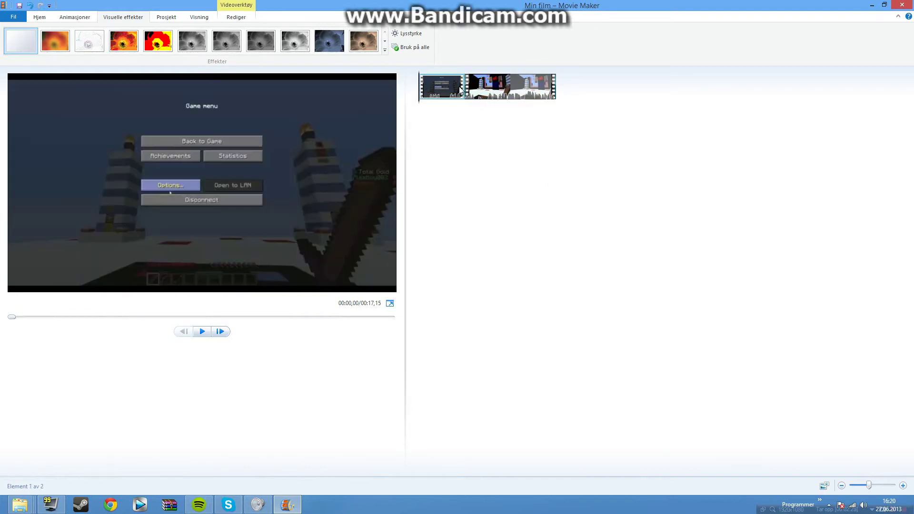
pyautogui.moveTo(418, 106); pyautogui.dragTo(458, 106)
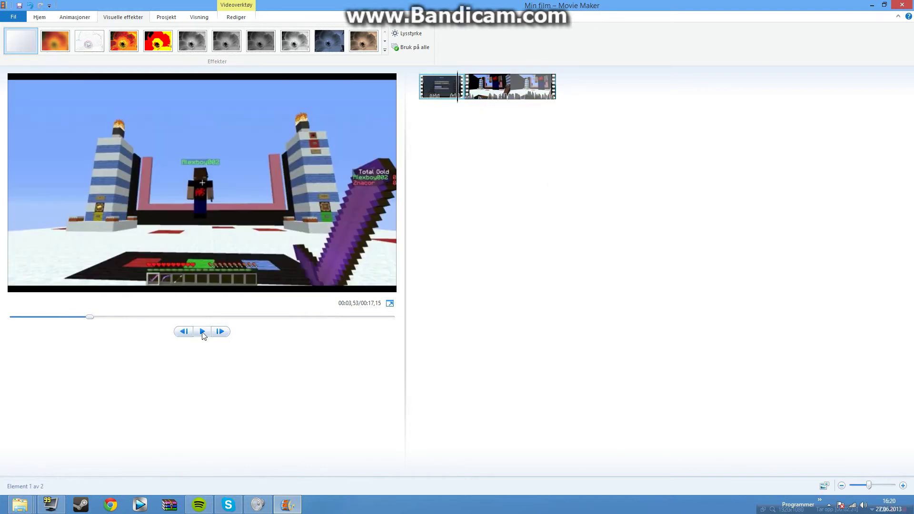
pyautogui.click(204, 336)
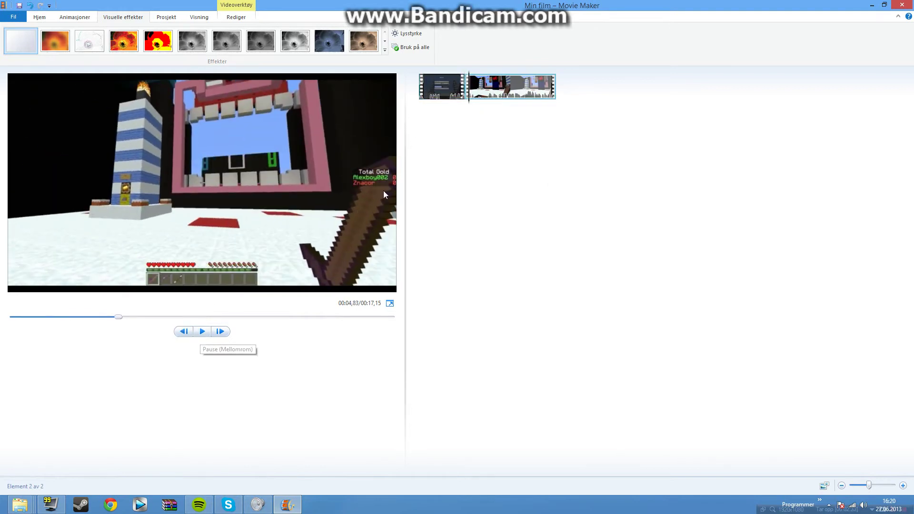
pyautogui.moveTo(467, 102); pyautogui.dragTo(537, 108)
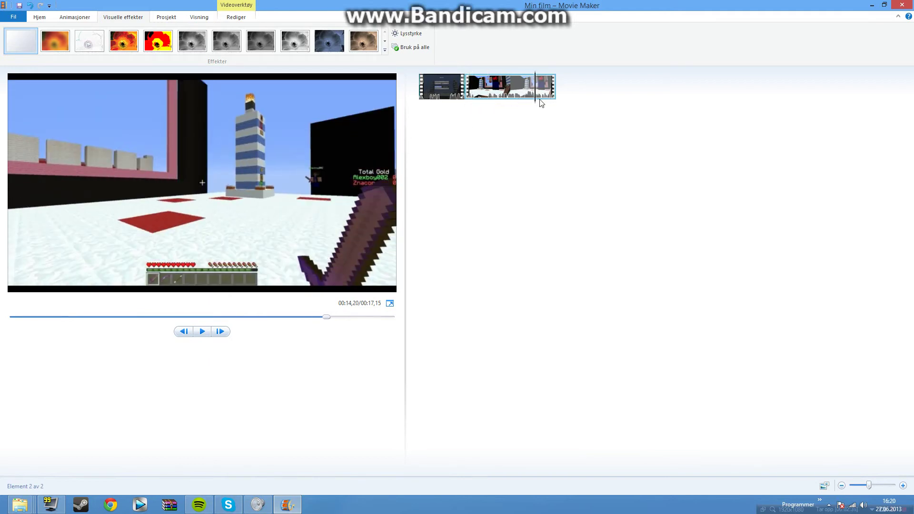
pyautogui.moveTo(537, 100); pyautogui.dragTo(513, 105)
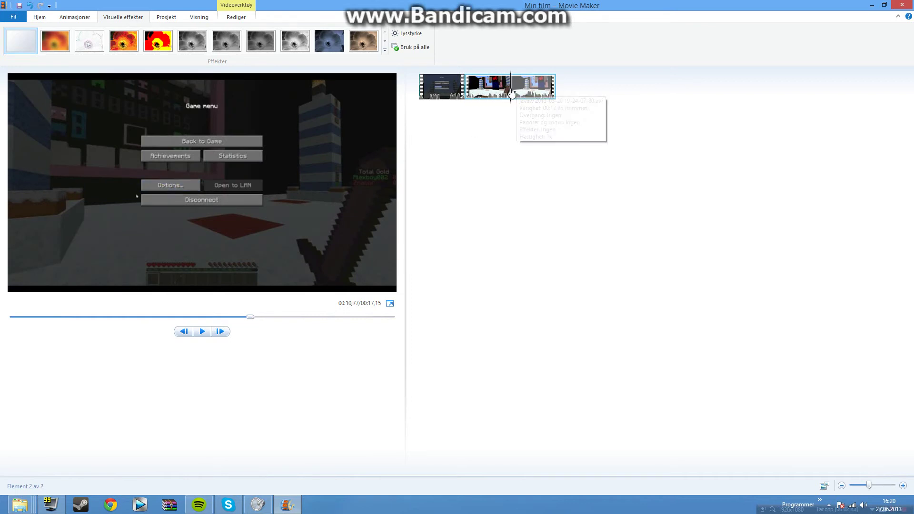
# Pause where the second clip should end and set its end point, leaving 6.77 seconds
pyautogui.moveTo(505, 95); pyautogui.dragTo(465, 95)
pyautogui.click(206, 336)
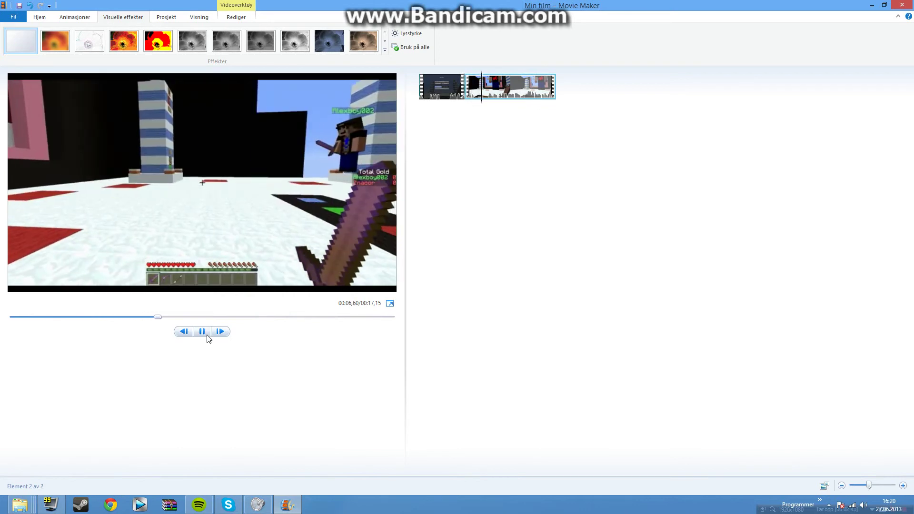
pyautogui.click(202, 333)
pyautogui.rightClick(492, 101)
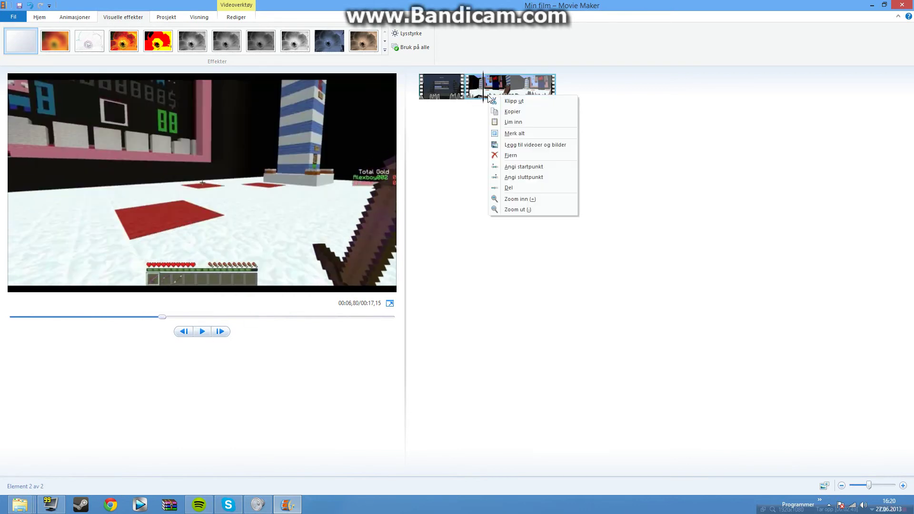
pyautogui.click(531, 177)
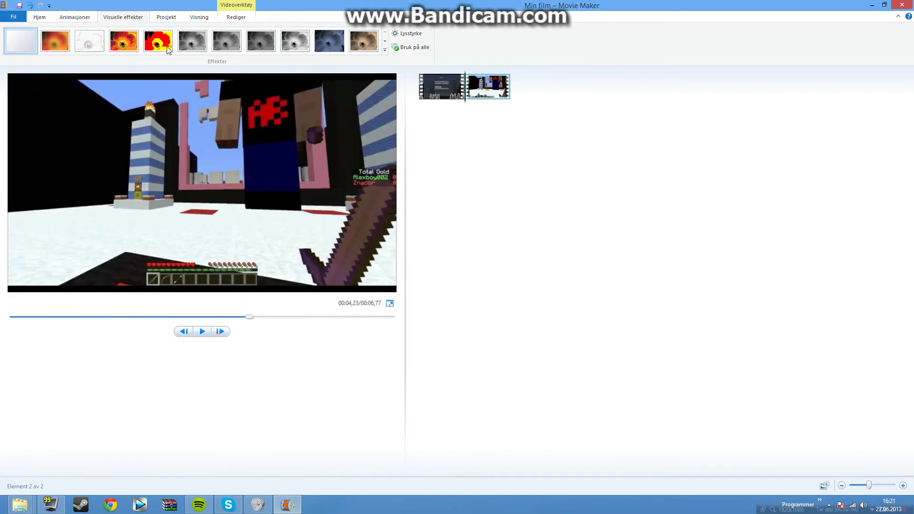
# Change the second clip's Hastighet from 1x to 0,5x and play it back
pyautogui.click(75, 17)
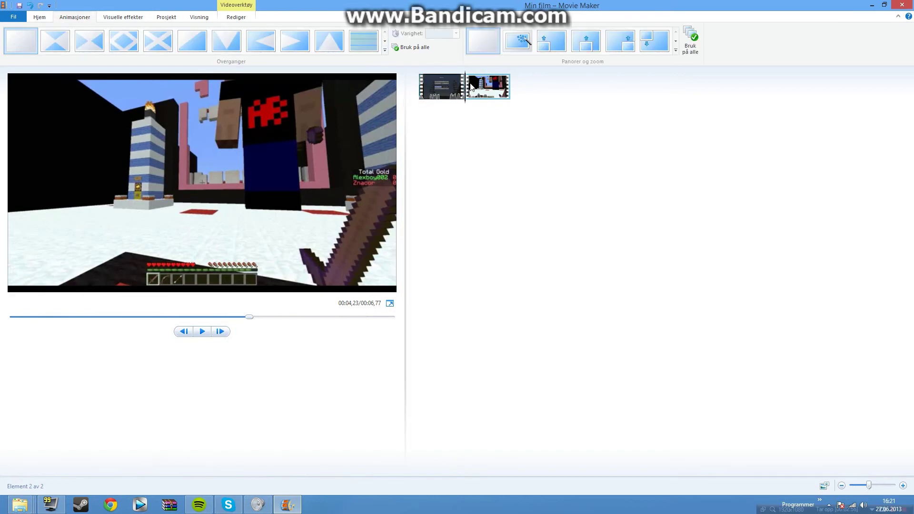
pyautogui.click(236, 17)
pyautogui.click(219, 33)
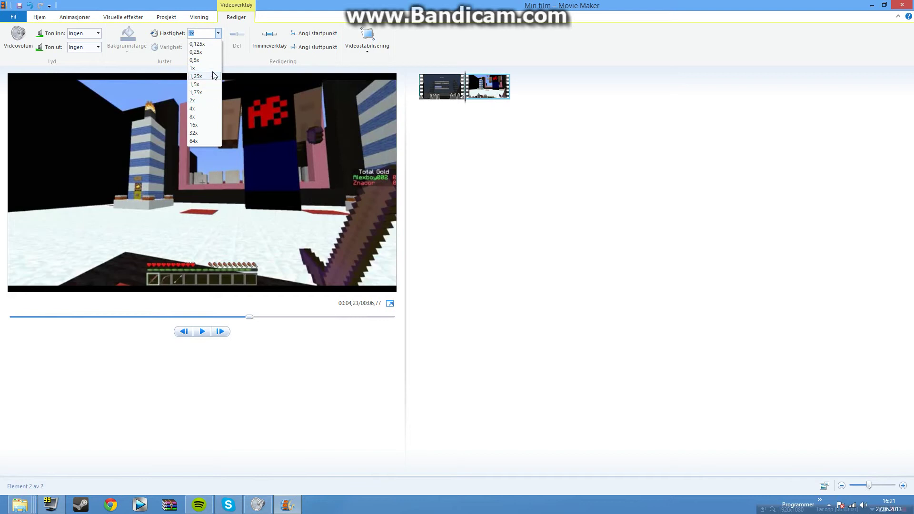
pyautogui.click(210, 60)
pyautogui.click(203, 332)
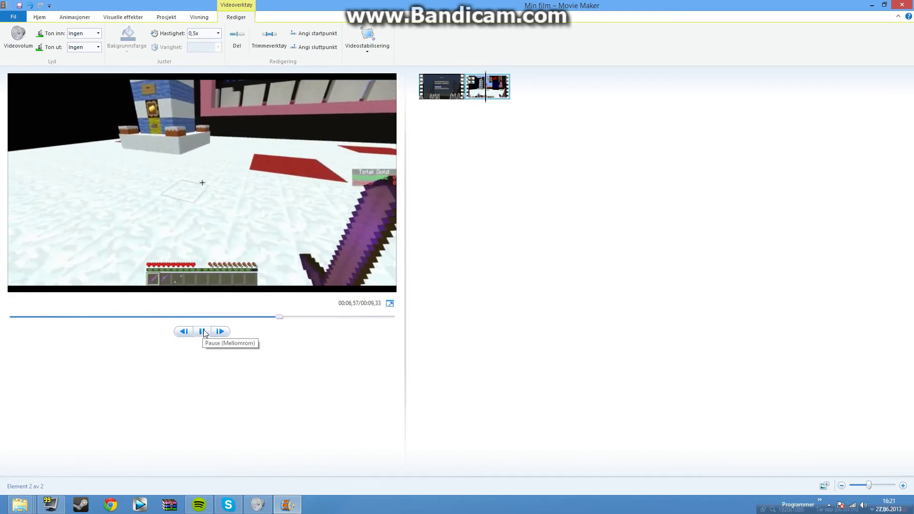
pyautogui.click(203, 332)
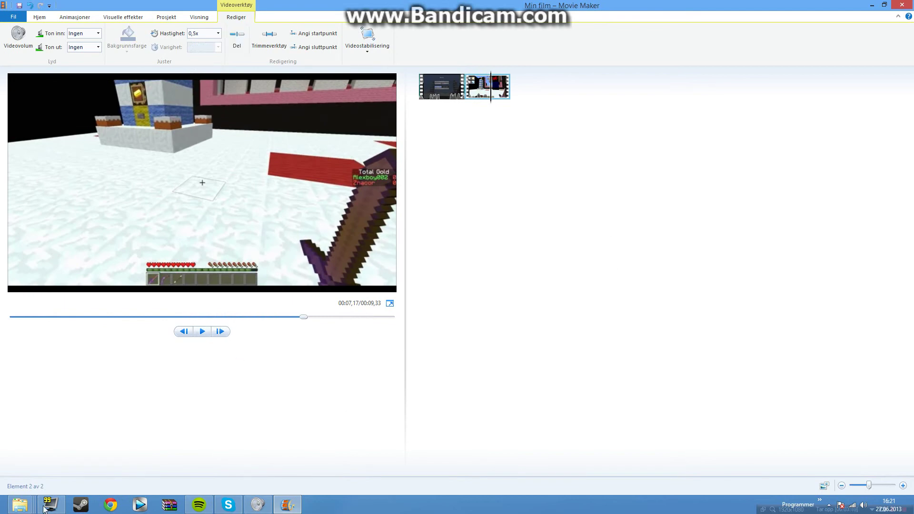
# Drag the gameplay video from the Smash window onto the storyboard as a third clip
pyautogui.moveTo(50, 505)
pyautogui.click(72, 463)
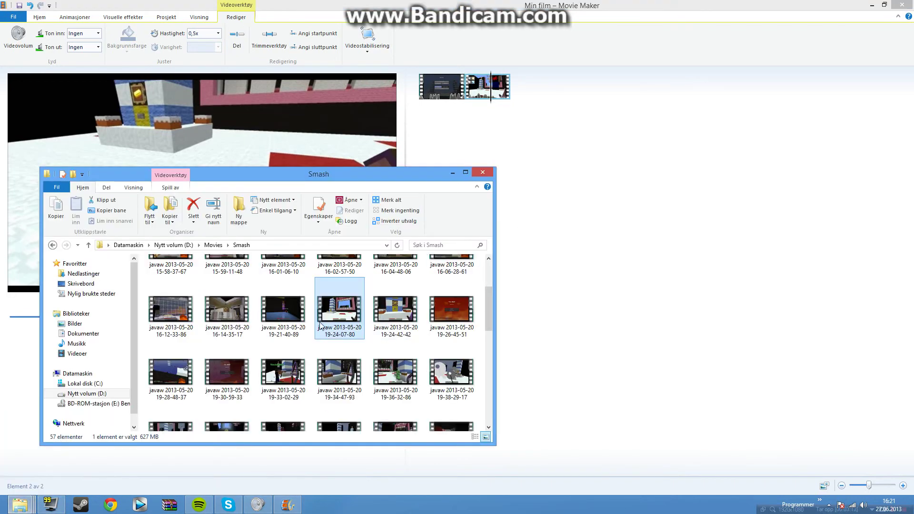
pyautogui.moveTo(319, 325); pyautogui.dragTo(551, 91)
pyautogui.click(558, 87)
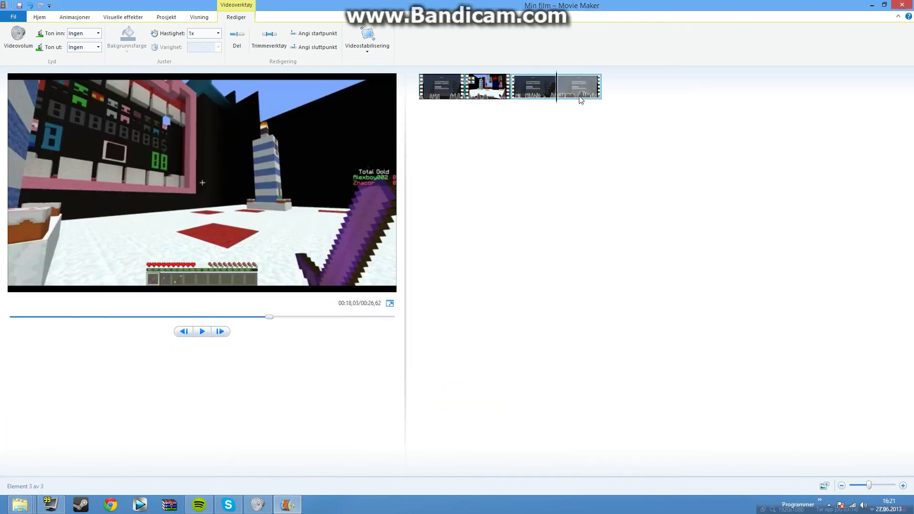
pyautogui.click(566, 100)
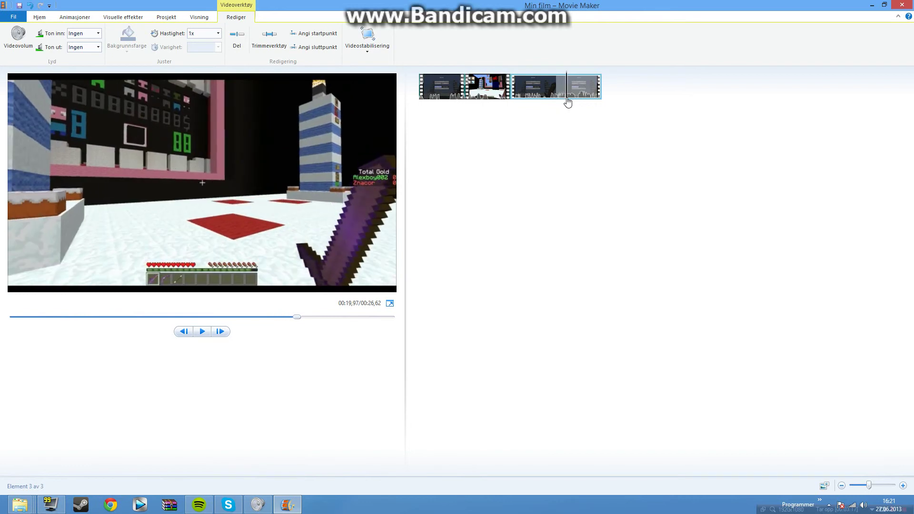
pyautogui.click(570, 102)
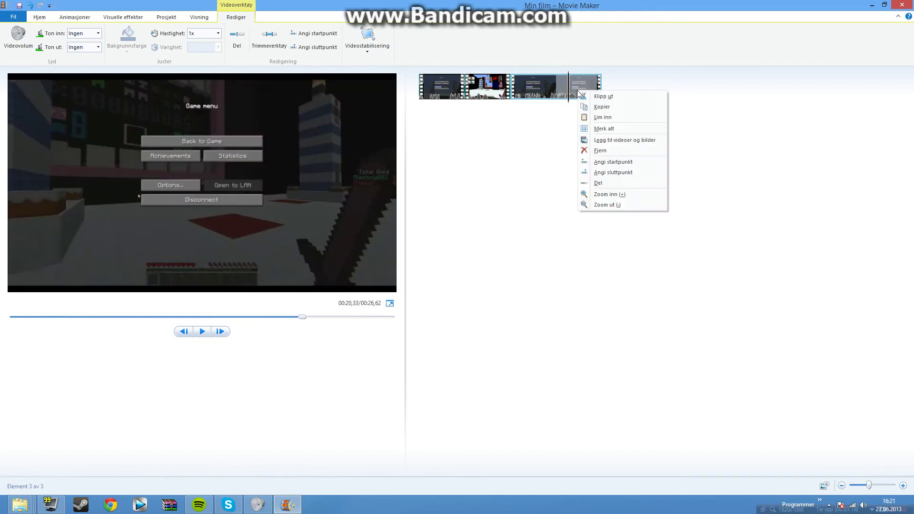
pyautogui.press('Escape')
# Preview the slowed middle clip
pyautogui.click(466, 98)
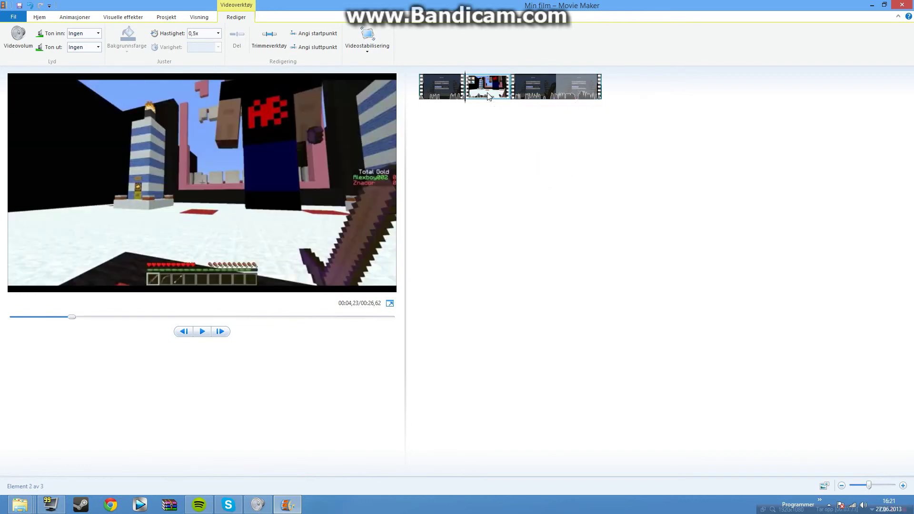
pyautogui.click(498, 103)
pyautogui.click(501, 101)
pyautogui.click(202, 332)
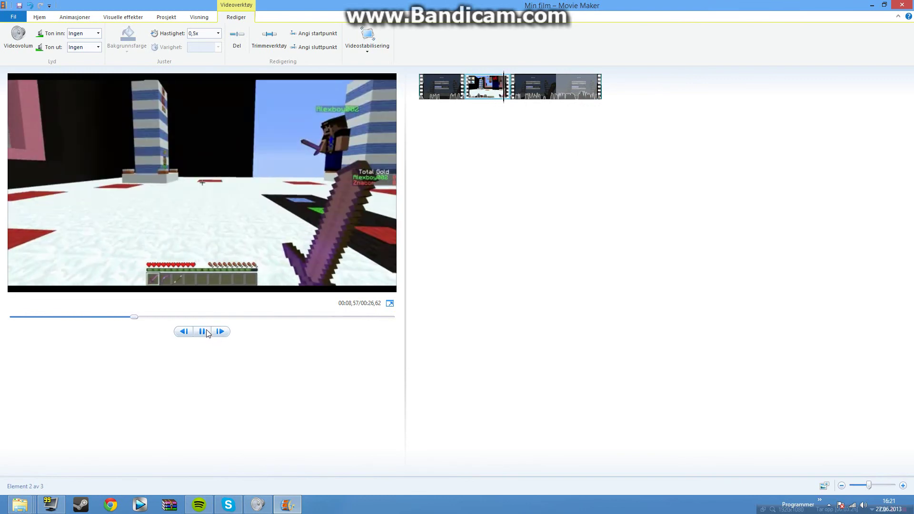
pyautogui.click(203, 332)
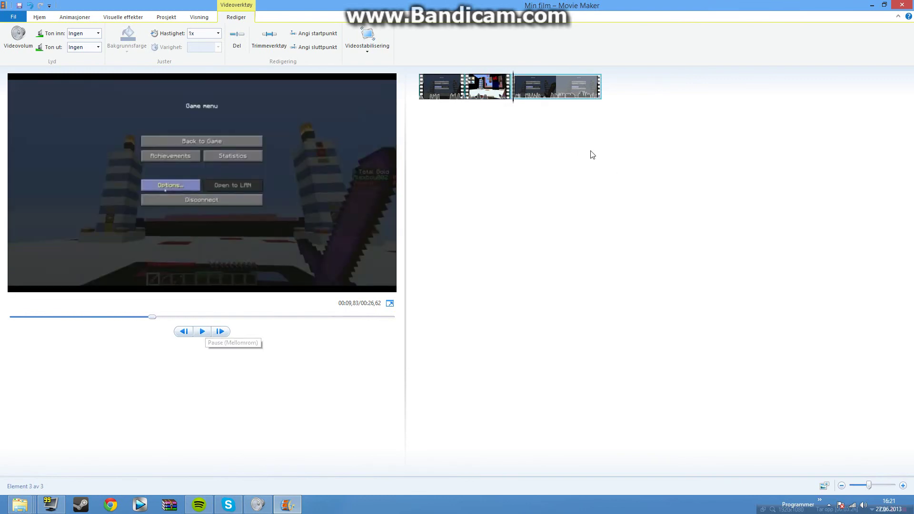
# Set the third clip's start point, making the movie 19.85 seconds, and play from the beginning
pyautogui.click(567, 94)
pyautogui.click(202, 331)
pyautogui.click(540, 96)
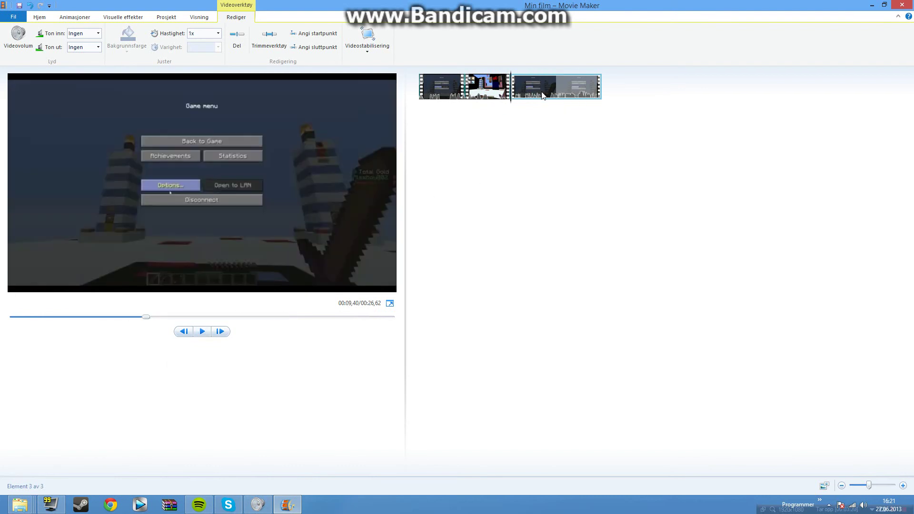
pyautogui.click(204, 335)
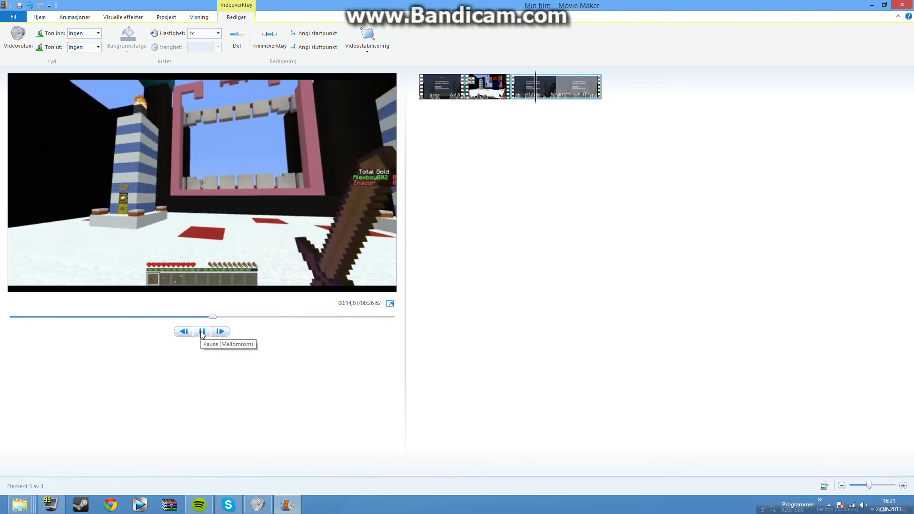
pyautogui.click(202, 334)
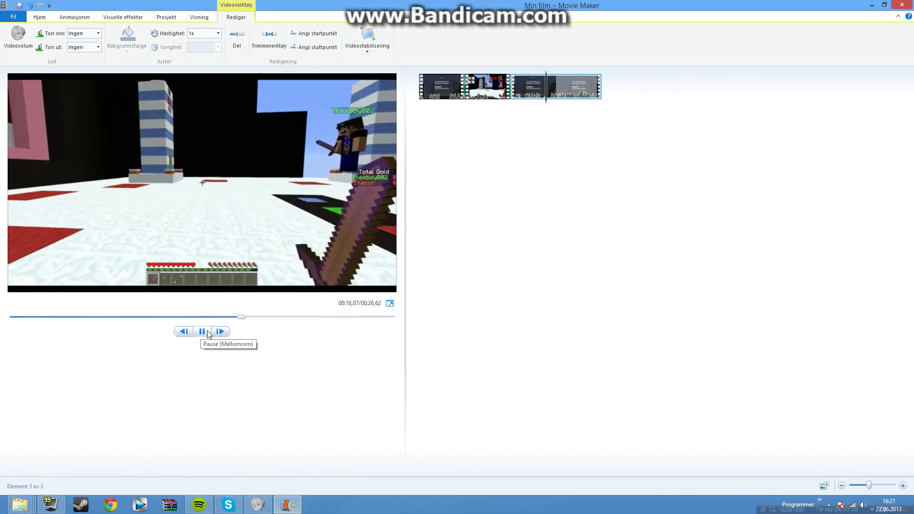
pyautogui.rightClick(548, 93)
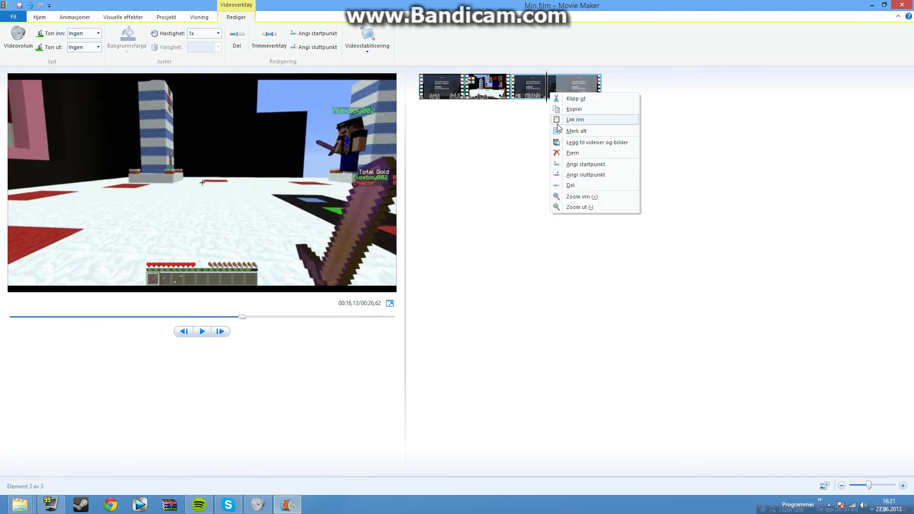
pyautogui.click(604, 166)
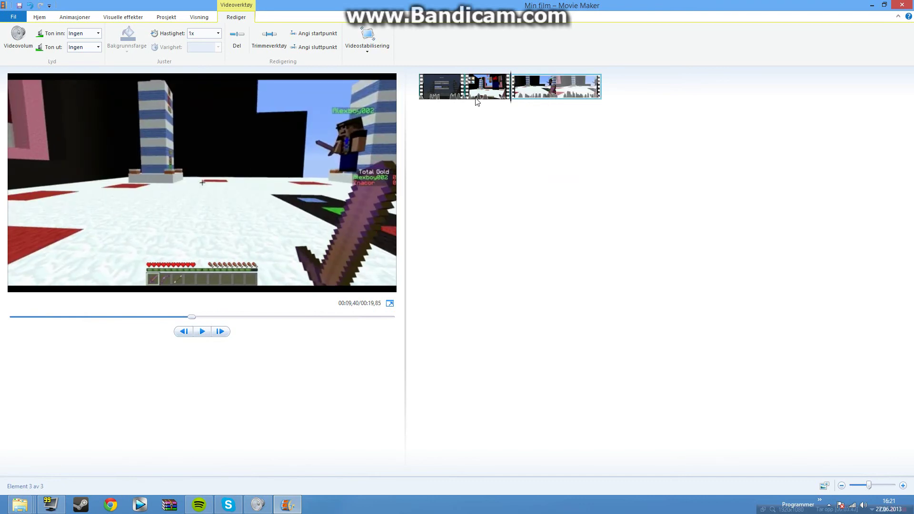
pyautogui.click(443, 99)
pyautogui.click(203, 332)
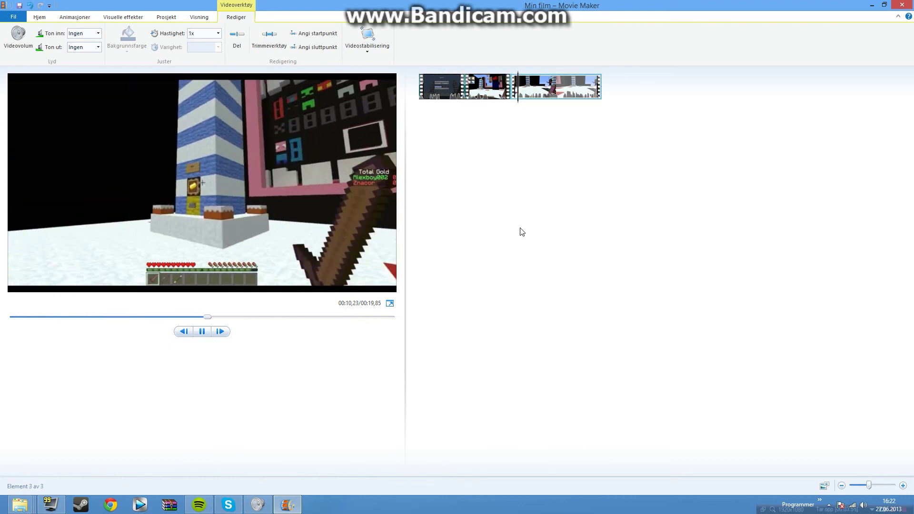
pyautogui.press('space')
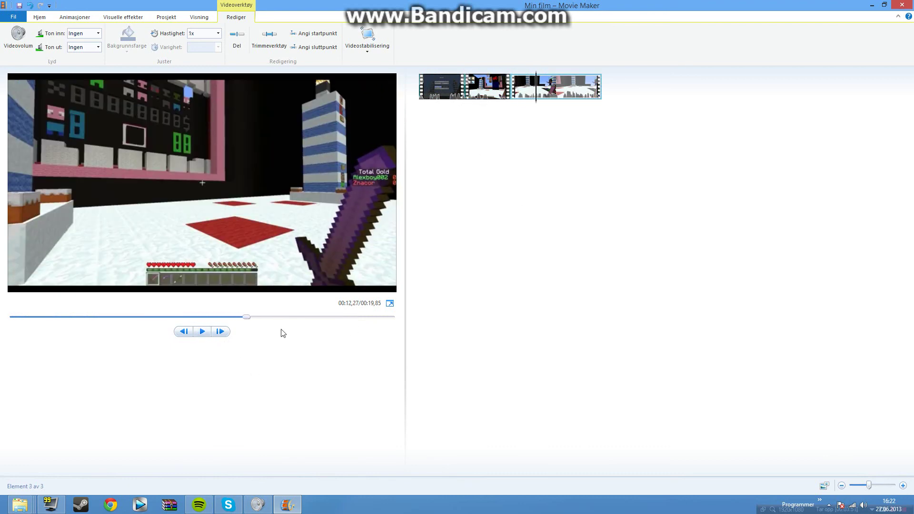